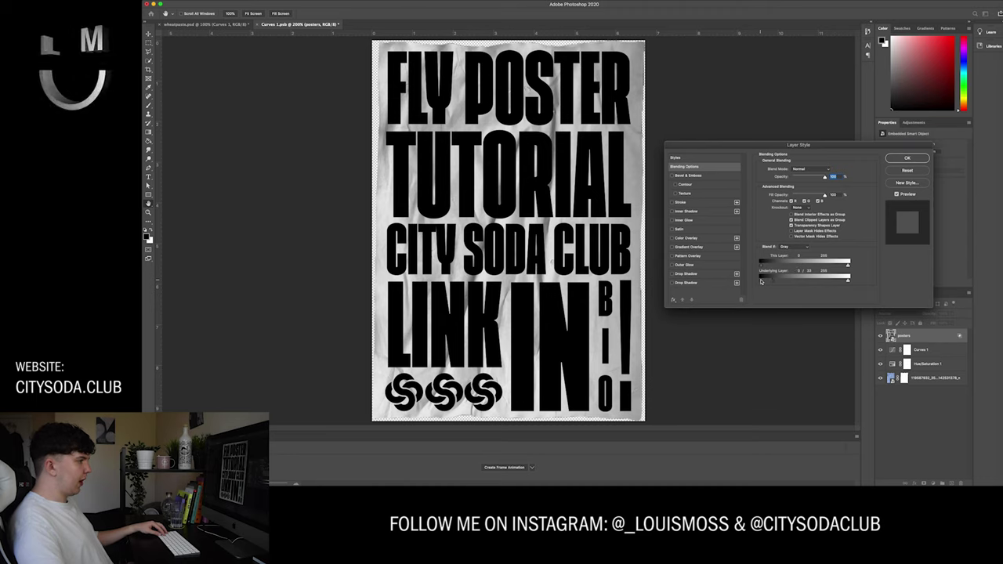
Split and adjust the posters layer's Blend If shadow and highlight sliders for the underlying layer so the paper creases show through
{"action": "mouse_move", "coordinate": [773, 281]}
{"action": "left_mouse_down"}
{"action": "mouse_move", "coordinate": [796, 281]}
{"action": "mouse_move", "coordinate": [780, 284]}
{"action": "left_mouse_up"}
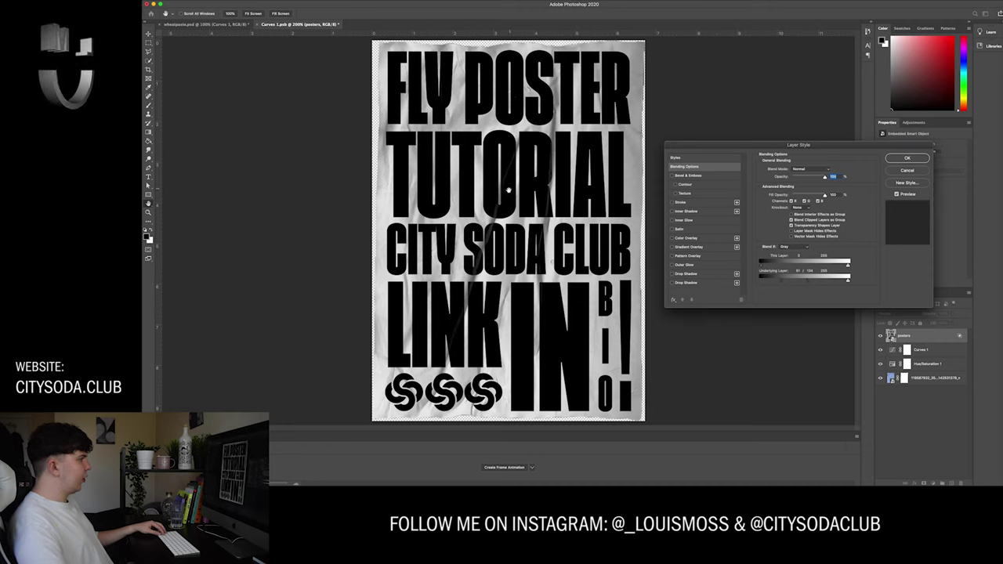
{"action": "left_click_drag", "start_coordinate": [848, 280], "coordinate": [845, 284]}
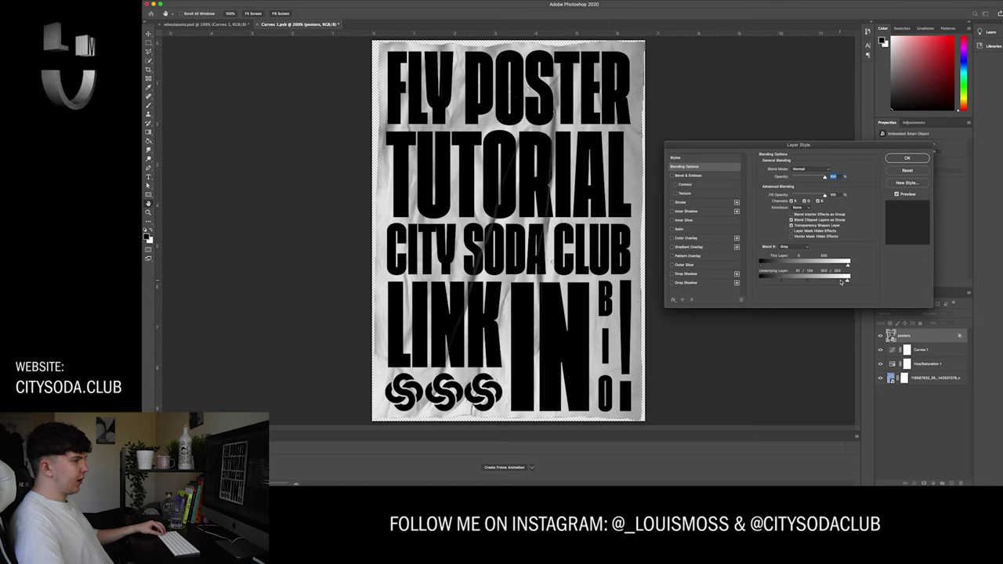
{"action": "left_click_drag", "start_coordinate": [845, 282], "coordinate": [848, 283]}
{"action": "mouse_move", "coordinate": [837, 281]}
{"action": "left_mouse_down"}
{"action": "mouse_move", "coordinate": [798, 282]}
{"action": "mouse_move", "coordinate": [832, 283]}
{"action": "left_mouse_up"}
{"action": "key", "text": "super+minus"}
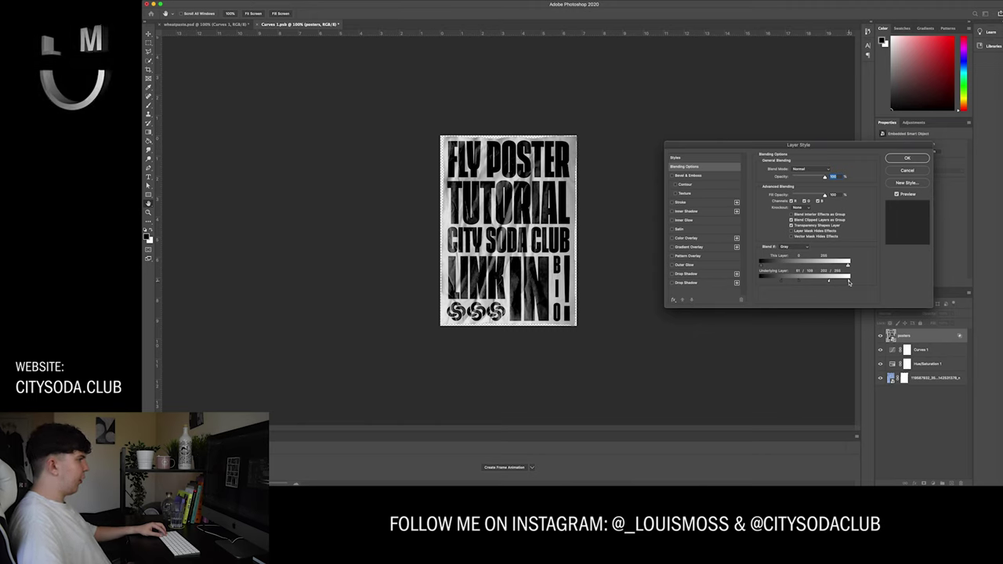
{"action": "left_click_drag", "start_coordinate": [848, 282], "coordinate": [846, 280]}
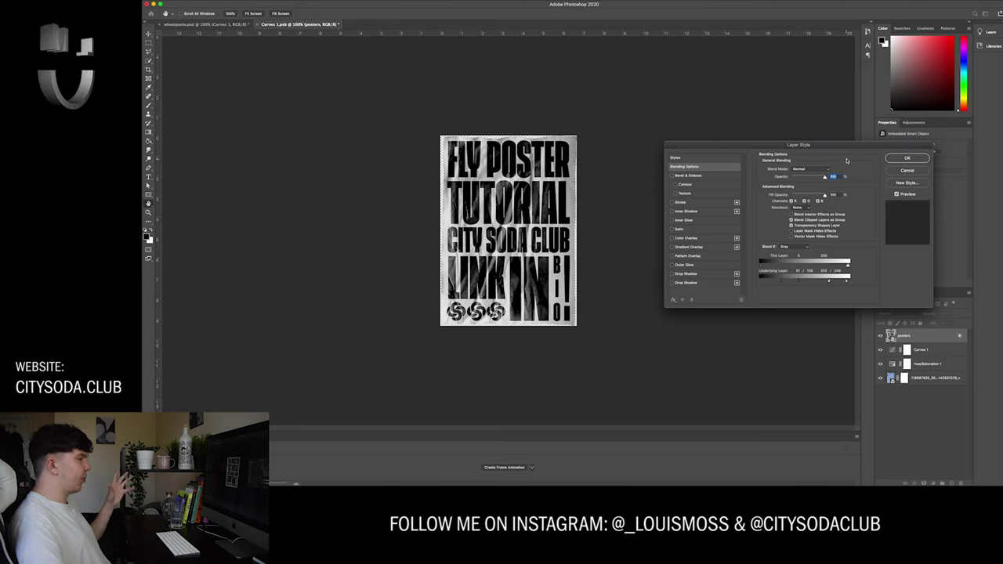
{"action": "left_click", "coordinate": [906, 158]}
Rotate the crumpled paper texture layer by 180 degrees and reposition it behind the poster lettering
{"action": "left_click", "coordinate": [927, 379]}
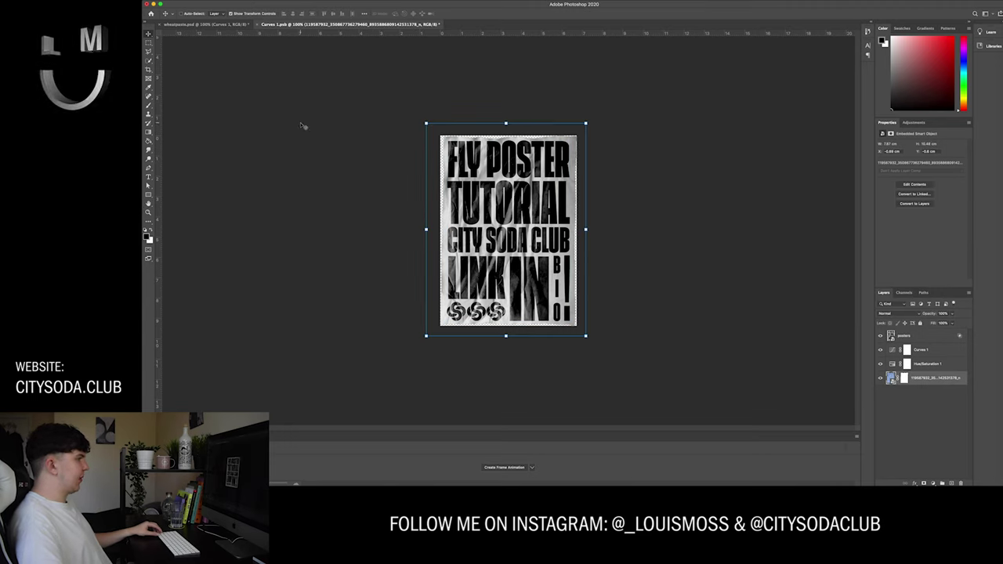
{"action": "key", "text": "super+t"}
{"action": "left_click_drag", "start_coordinate": [598, 347], "coordinate": [394, 76]}
{"action": "left_click", "coordinate": [488, 15]}
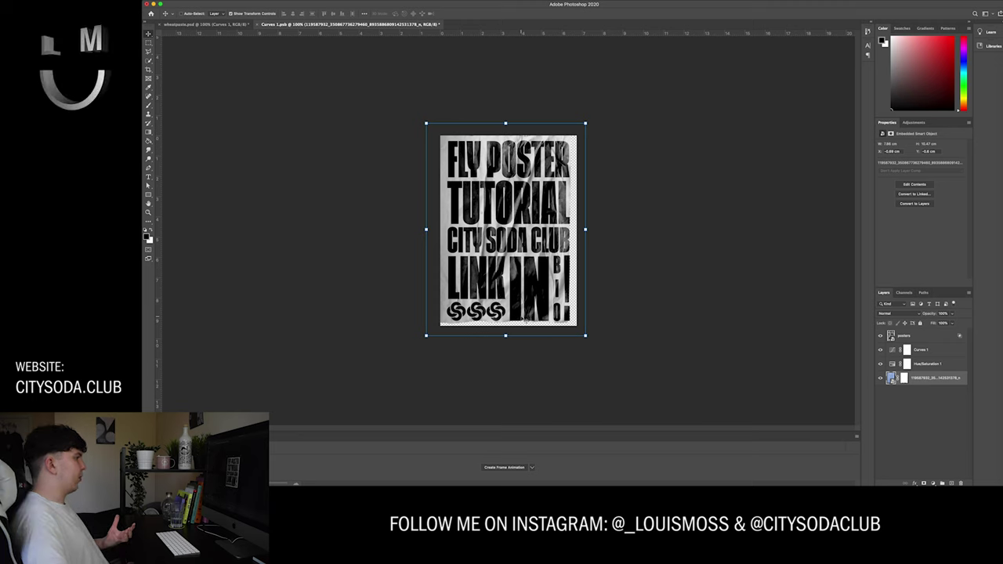
{"action": "key", "text": "super+equal"}
{"action": "key", "text": "shift+Down"}
{"action": "key", "text": "shift+Down"}
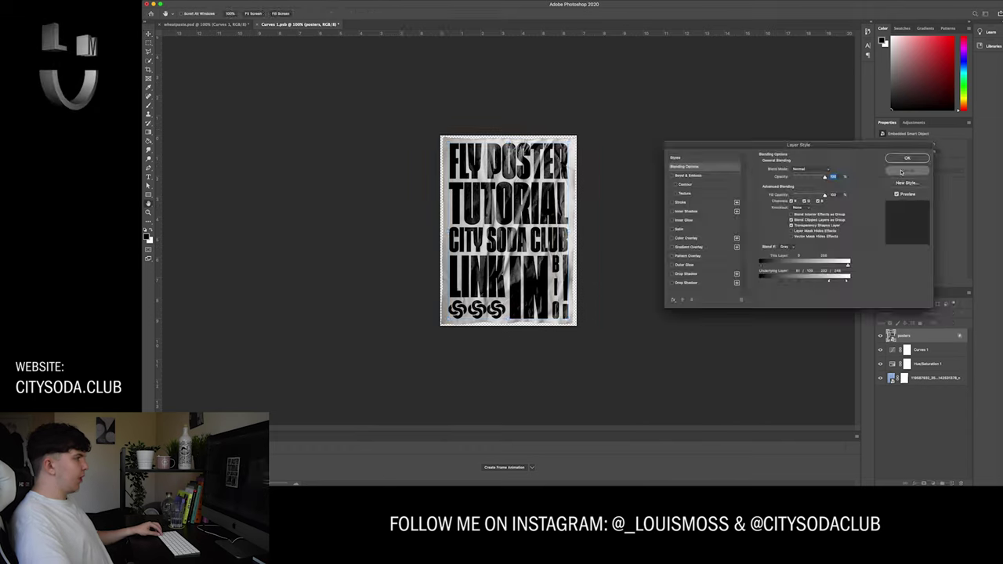
Readjust the posters layer's Blend If sliders for the underlying layer and slightly lower its opacity in the blending options
{"action": "key", "text": "Return"}
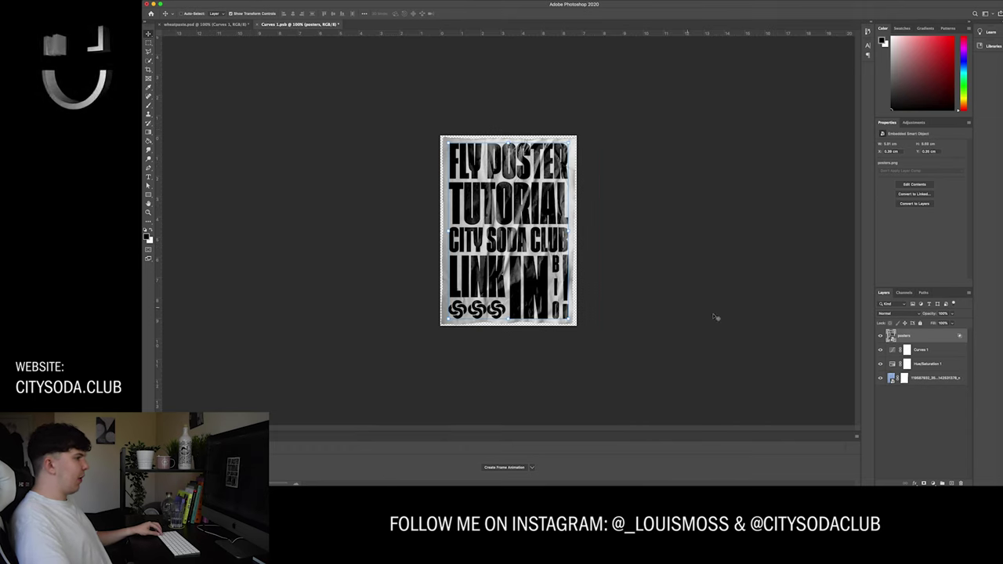
{"action": "right_click", "coordinate": [916, 337]}
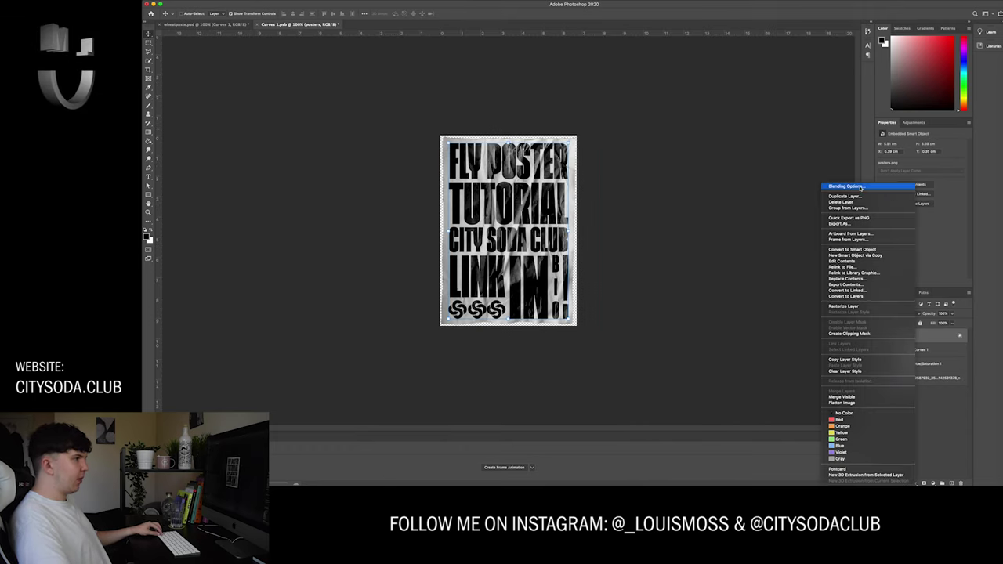
{"action": "left_click", "coordinate": [832, 189]}
{"action": "left_click_drag", "start_coordinate": [829, 282], "coordinate": [776, 285]}
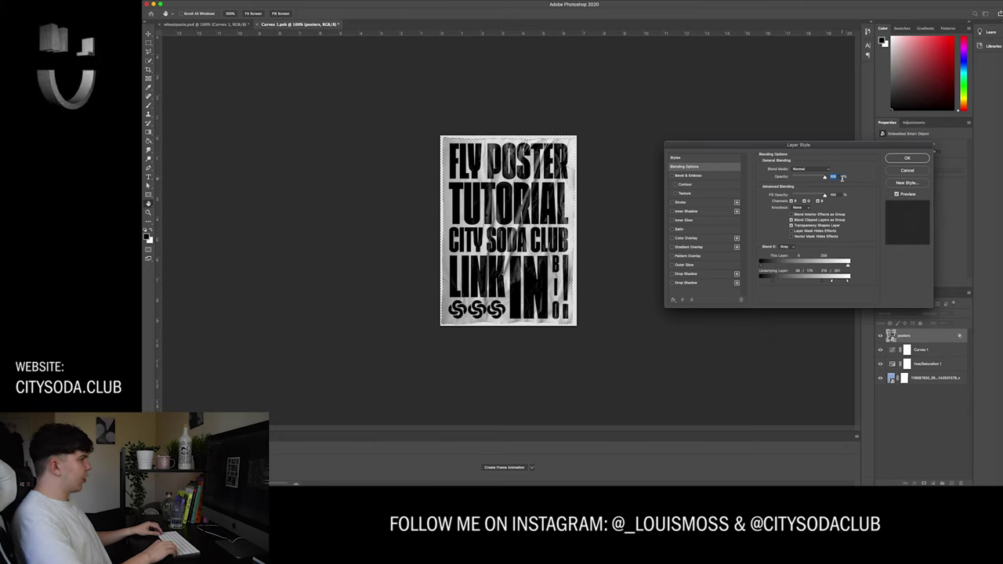
{"action": "key", "text": "Down"}
{"action": "key", "text": "Down"}
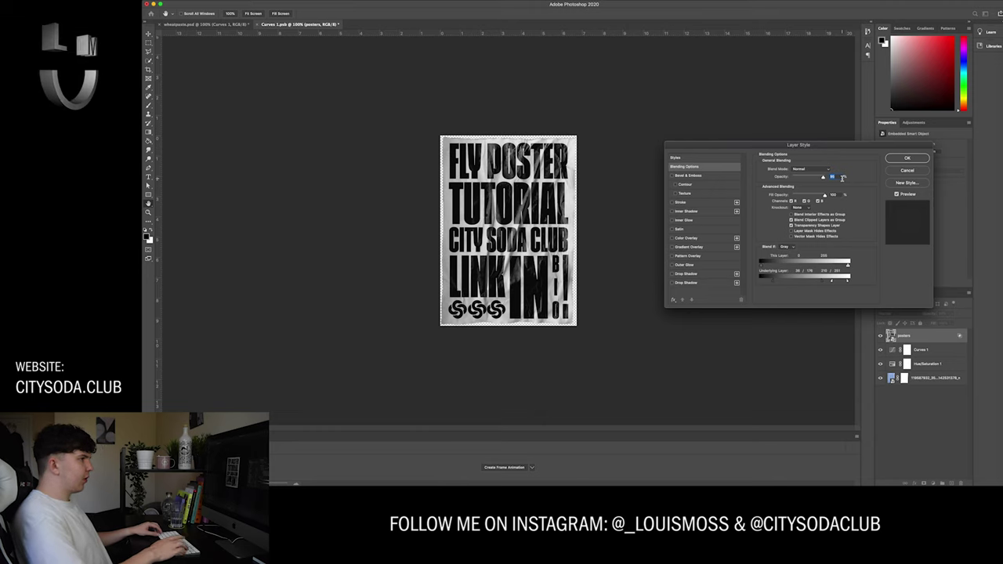
{"action": "key", "text": "Return"}
Save the smart object's contents and check the updated poster in wheatpaste.psd before returning to Curves 1.psb
{"action": "key", "text": "ctrl+s"}
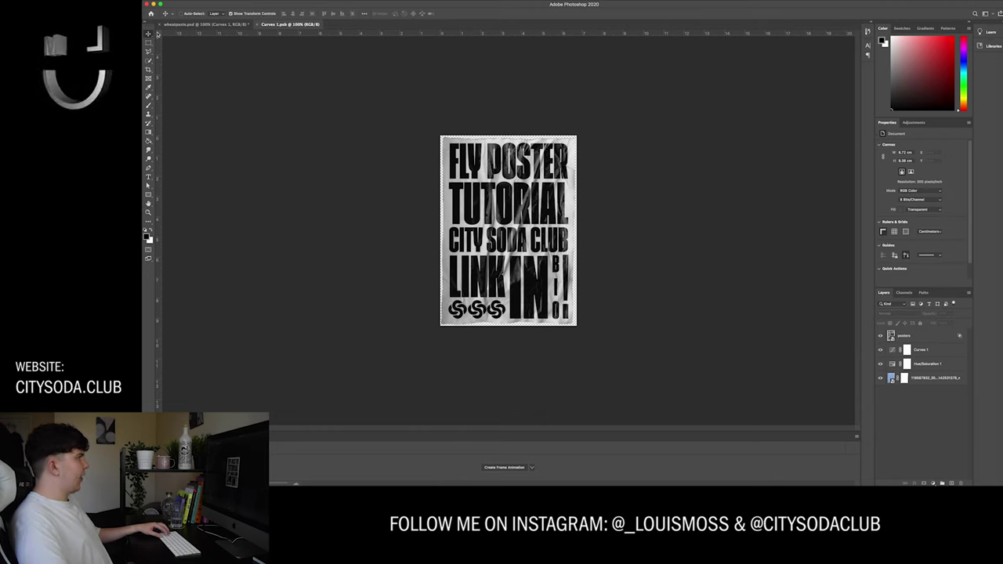
{"action": "left_click", "coordinate": [186, 24]}
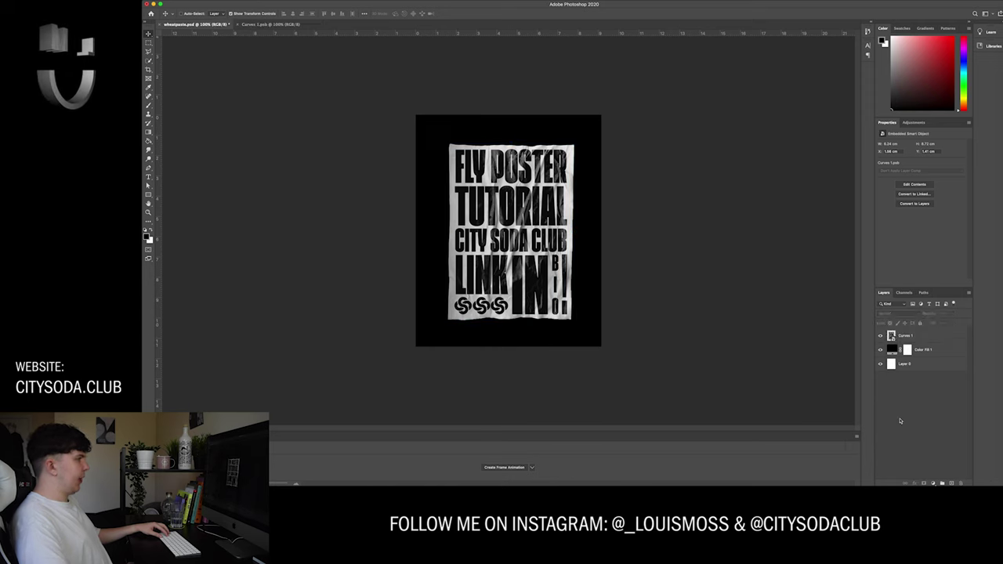
{"action": "key", "text": "ctrl+Tab"}
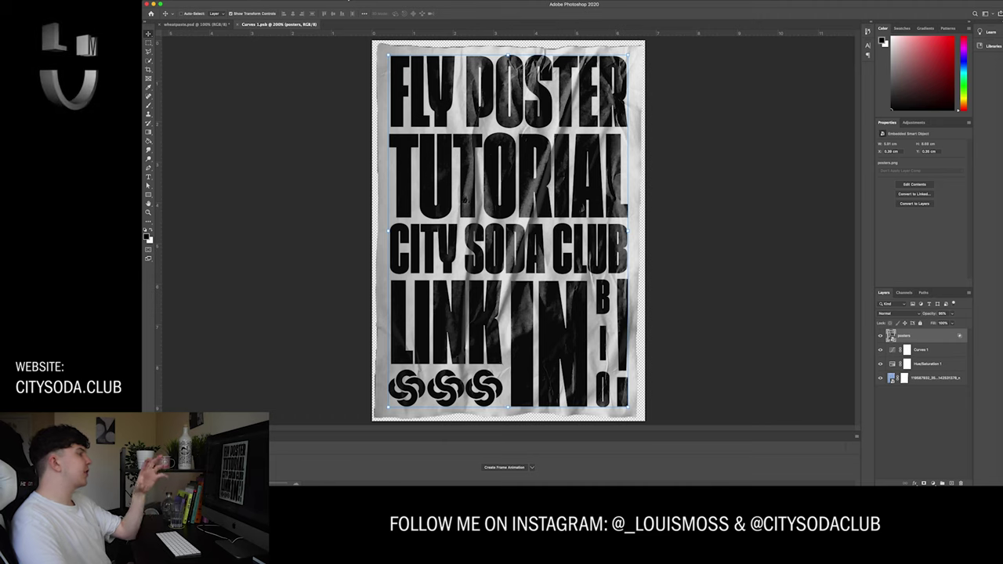
Apply a slight Gaussian Blur smart filter to the posters layer
{"action": "left_click", "coordinate": [349, 0]}
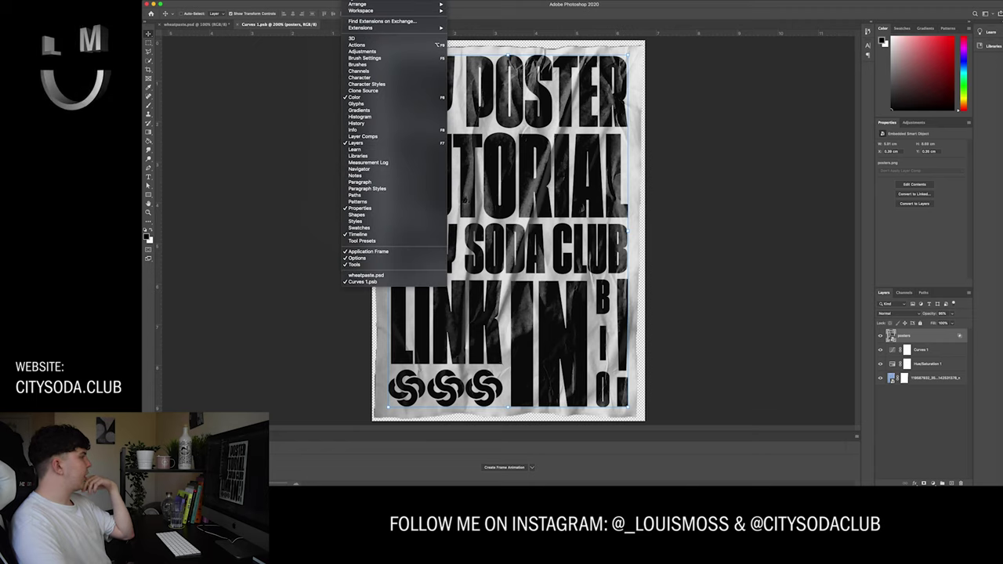
{"action": "mouse_move", "coordinate": [317, 77]}
{"action": "left_click", "coordinate": [423, 105]}
{"action": "left_click_drag", "start_coordinate": [763, 332], "coordinate": [757, 333]}
Add a small amount of monochromatic Gaussian noise to the posters layer and save the smart object
{"action": "left_click", "coordinate": [423, 97]}
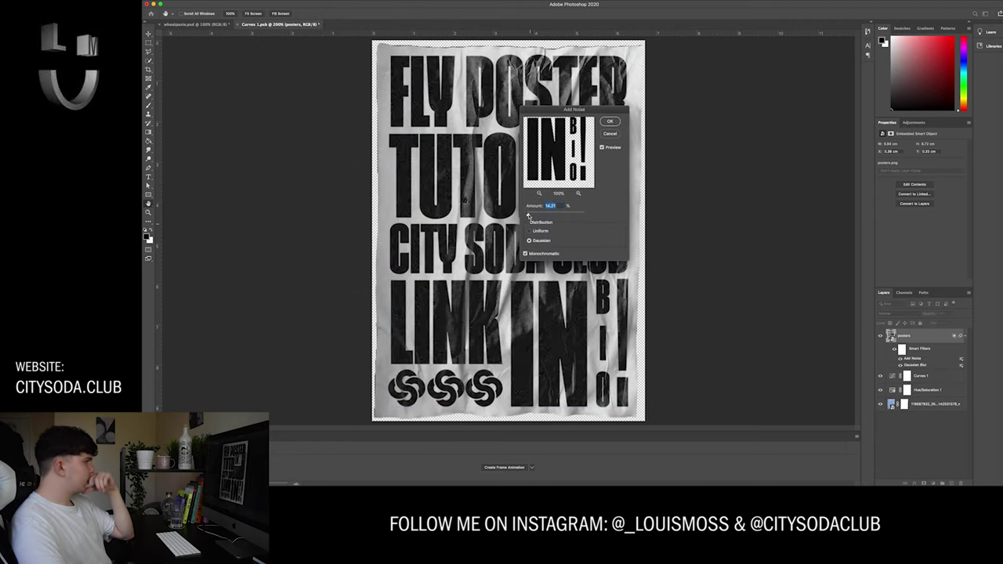
{"action": "left_click_drag", "start_coordinate": [529, 216], "coordinate": [527, 216]}
{"action": "left_click", "coordinate": [609, 122]}
{"action": "key", "text": "super+s"}
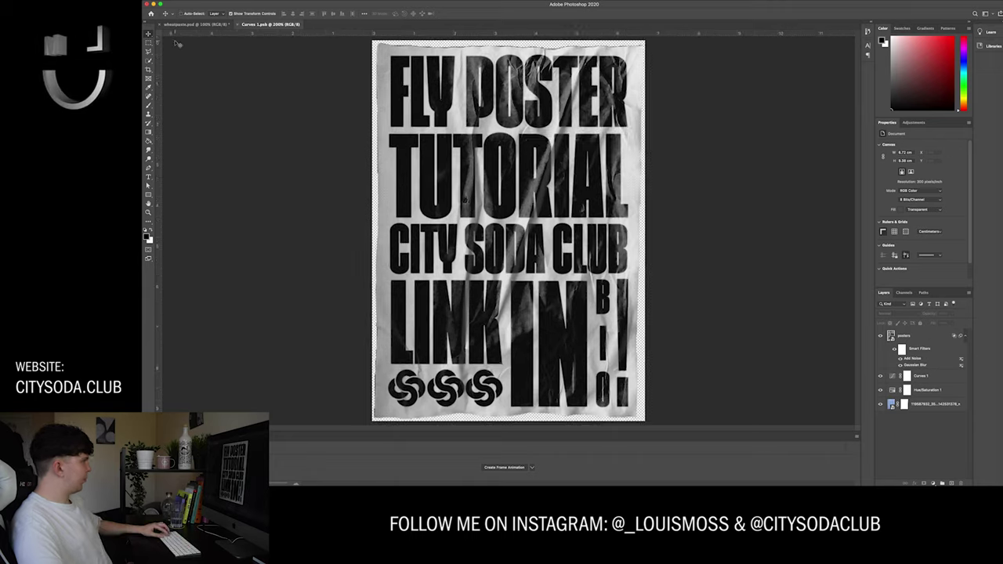
In wheatpaste.psd, add monochromatic Gaussian noise to the Curves 1 poster layer with an amount of 3%
{"action": "key", "text": "ctrl+Tab"}
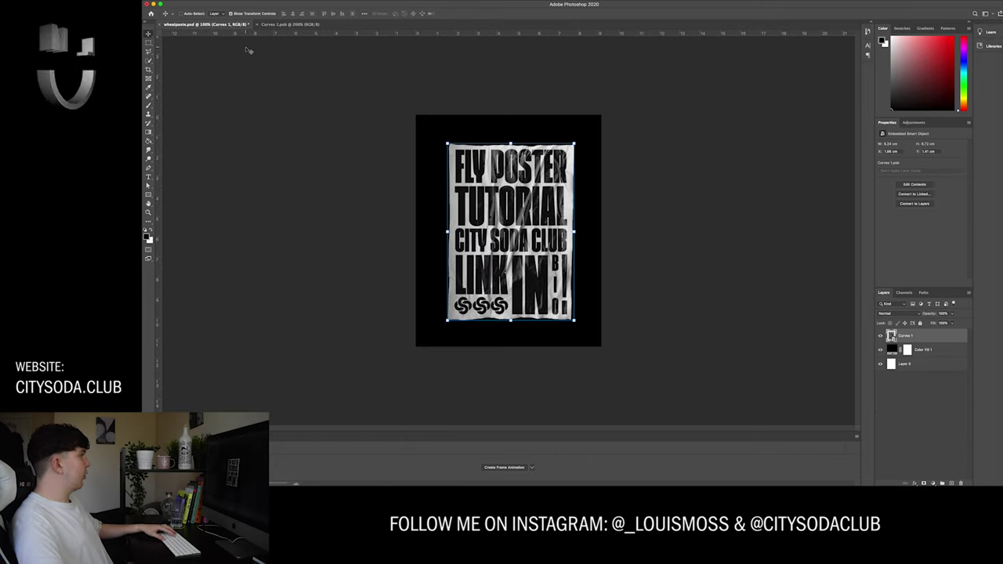
{"action": "left_click", "coordinate": [302, 3]}
{"action": "left_click", "coordinate": [427, 99]}
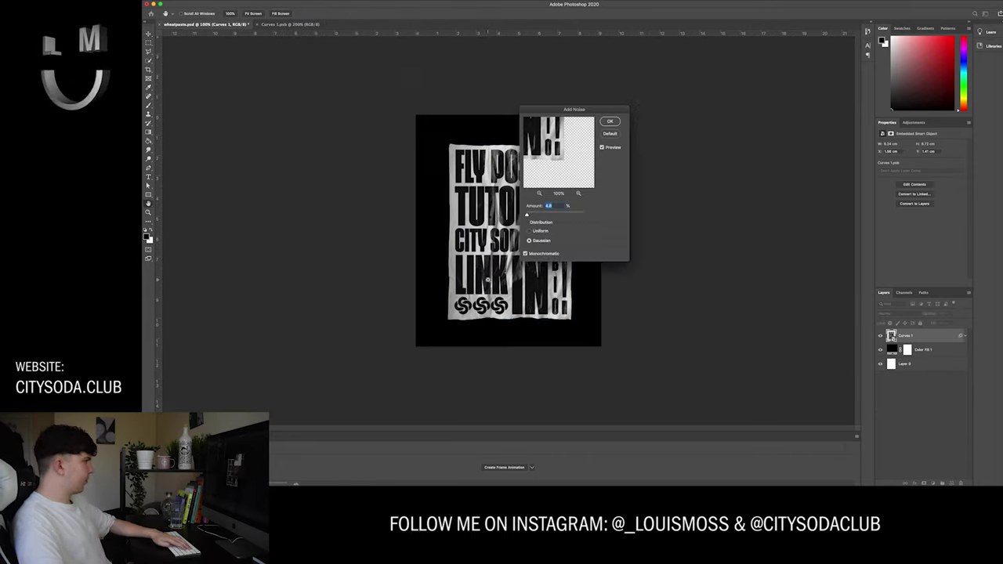
{"action": "key", "text": "super+="}
{"action": "key", "text": "super+="}
{"action": "type", "text": "3"}
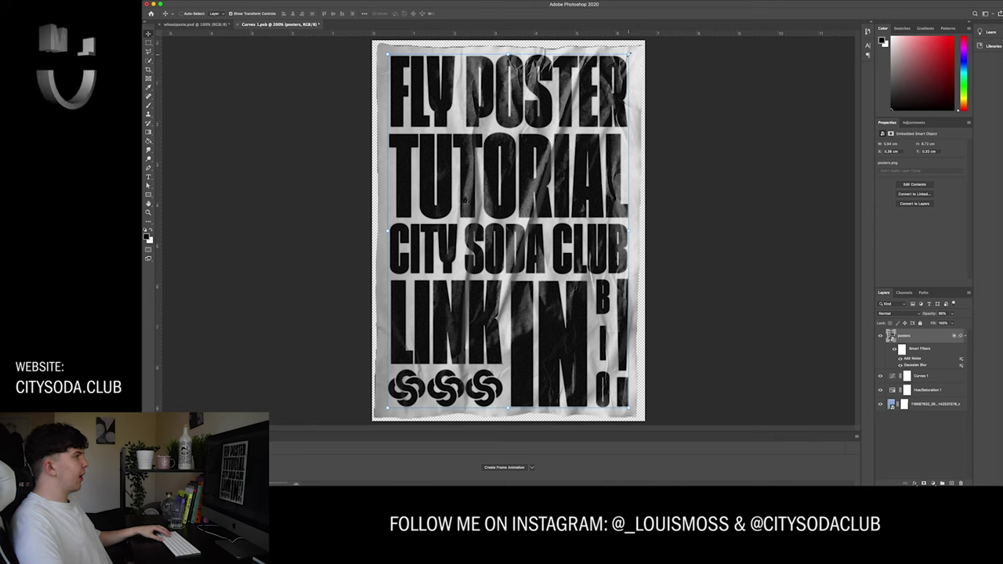
Warp the posters layer in Curves 1.psb, pulling its two upper corners and lower-left corner slightly outward to follow the paper
{"action": "key", "text": "ctrl+t"}
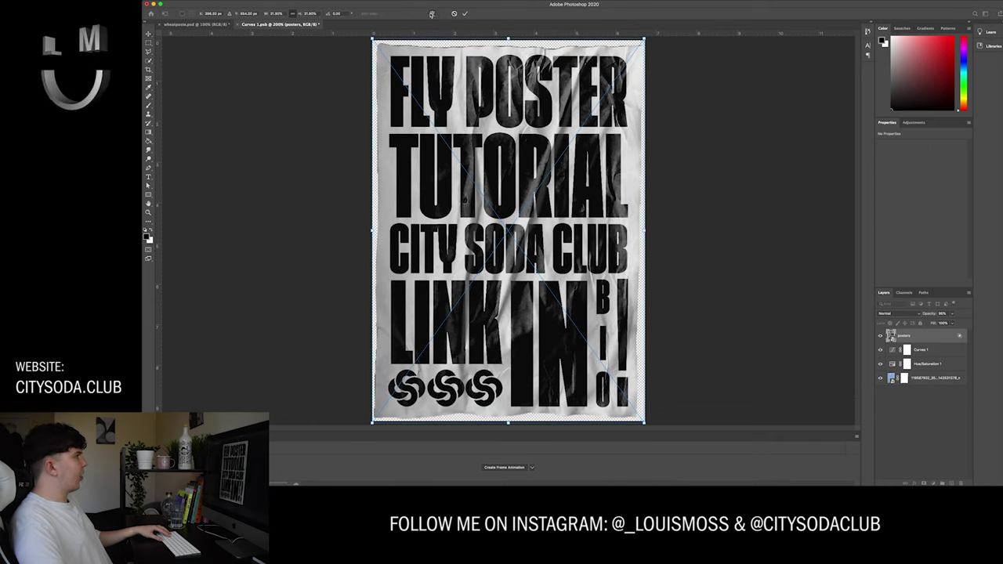
{"action": "left_click", "coordinate": [431, 14]}
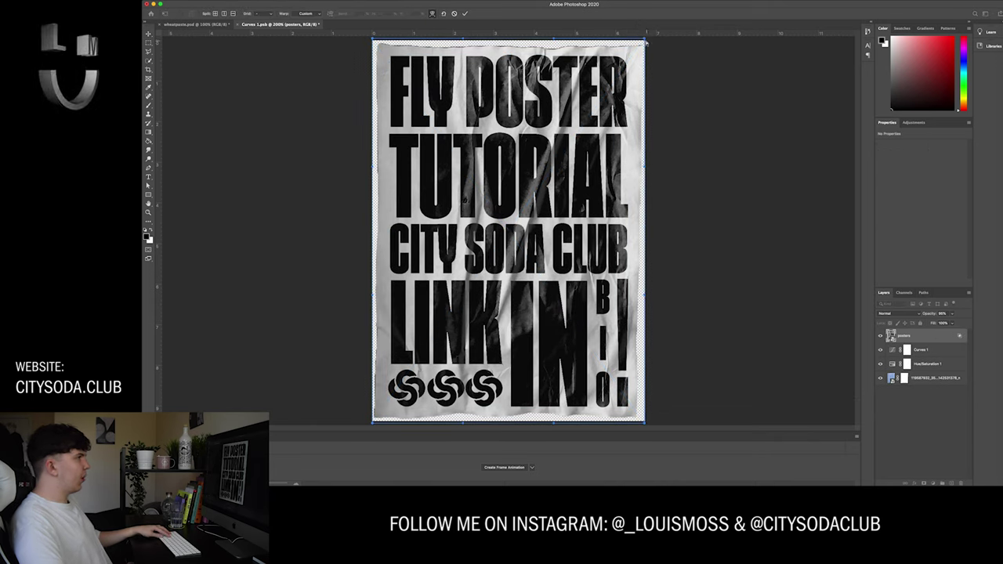
{"action": "mouse_move", "coordinate": [644, 40]}
{"action": "left_mouse_down"}
{"action": "mouse_move", "coordinate": [630, 49]}
{"action": "mouse_move", "coordinate": [651, 38]}
{"action": "left_mouse_up"}
{"action": "left_click_drag", "start_coordinate": [373, 40], "coordinate": [370, 38]}
{"action": "left_click_drag", "start_coordinate": [373, 423], "coordinate": [370, 424]}
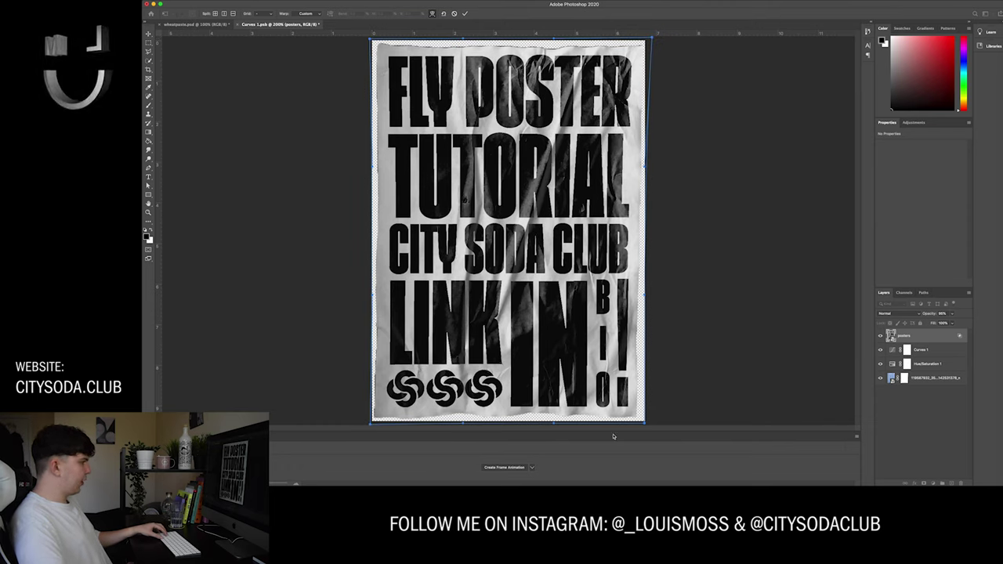
{"action": "key", "text": "Return"}
Set the posters layer's opacity to 90% and deselect the layer
{"action": "left_click", "coordinate": [941, 314]}
{"action": "type", "text": "80"}
{"action": "key", "text": "Return"}
{"action": "left_click", "coordinate": [907, 441]}
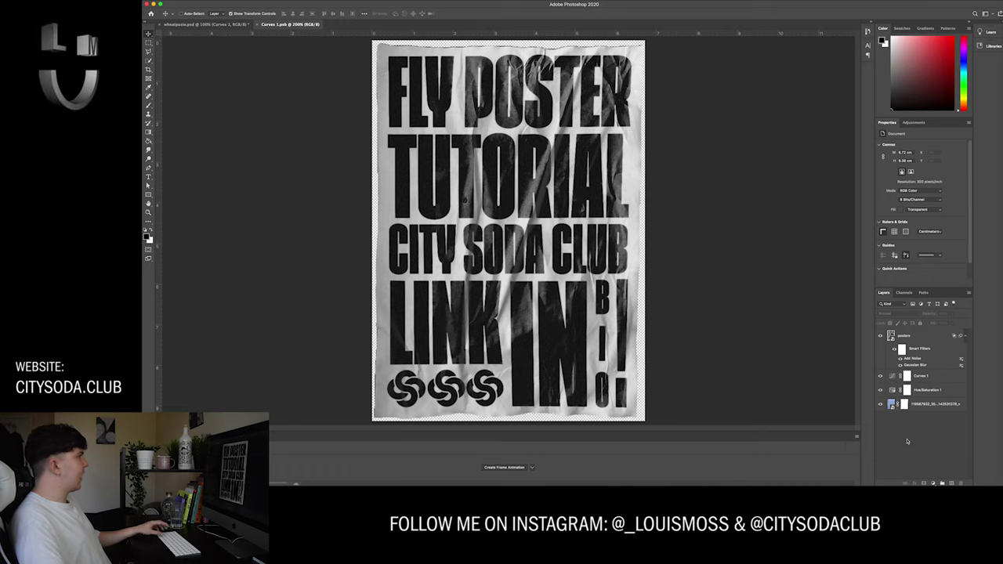
Examine the updated poster in wheatpaste.psd both close up and at full canvas view
{"action": "left_click", "coordinate": [205, 25]}
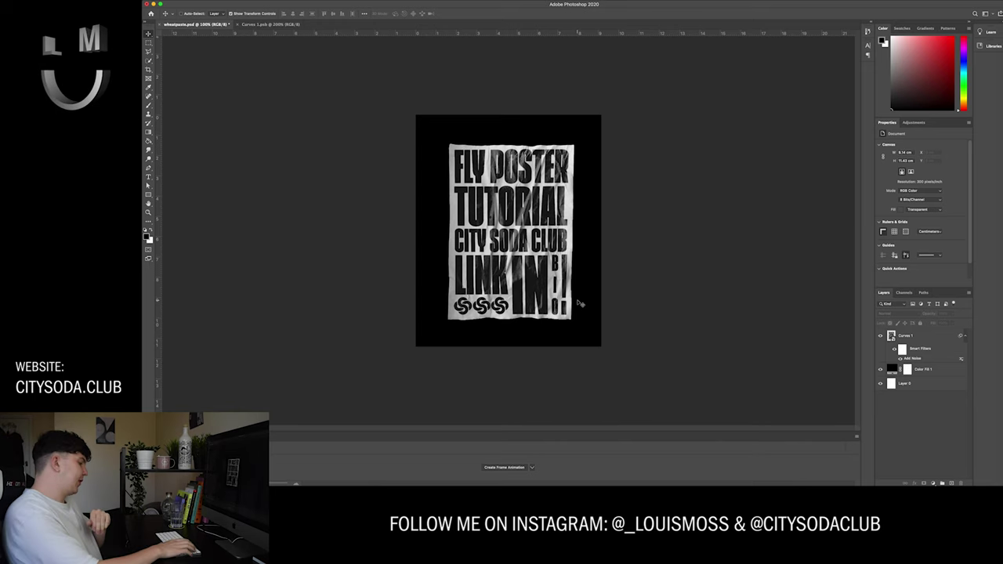
{"action": "key", "text": "super+equal"}
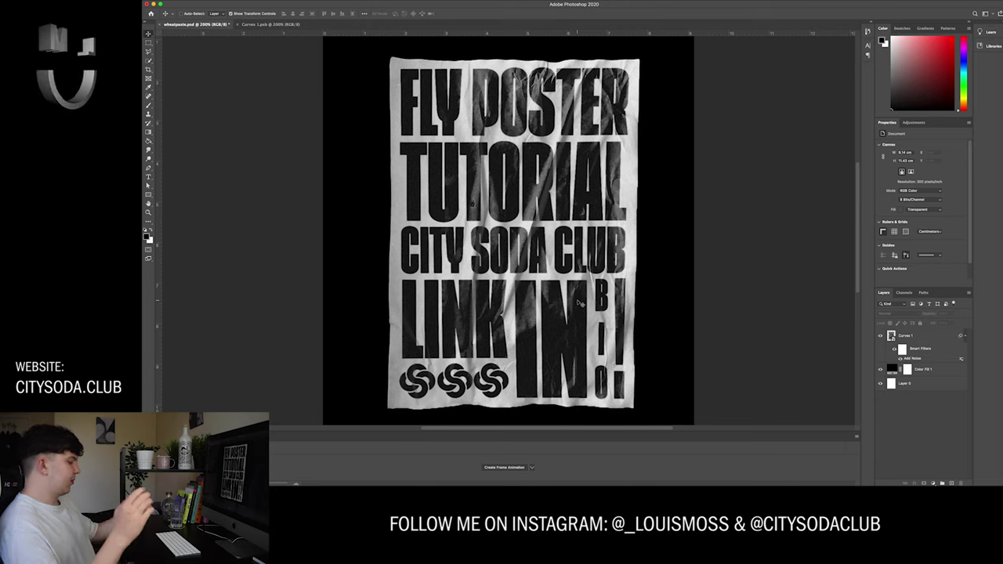
{"action": "key", "text": "super+minus"}
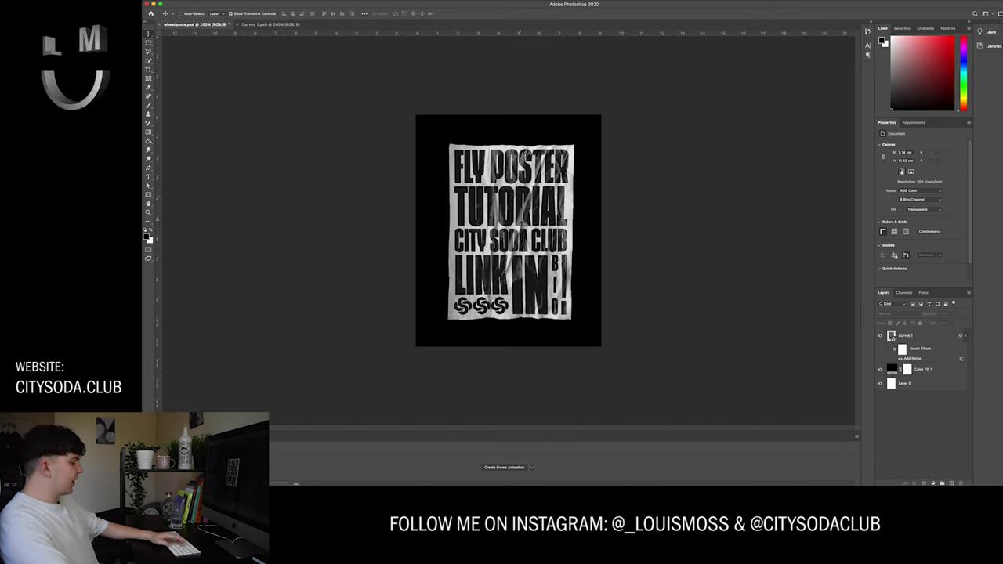
{"action": "key", "text": "super+equal"}
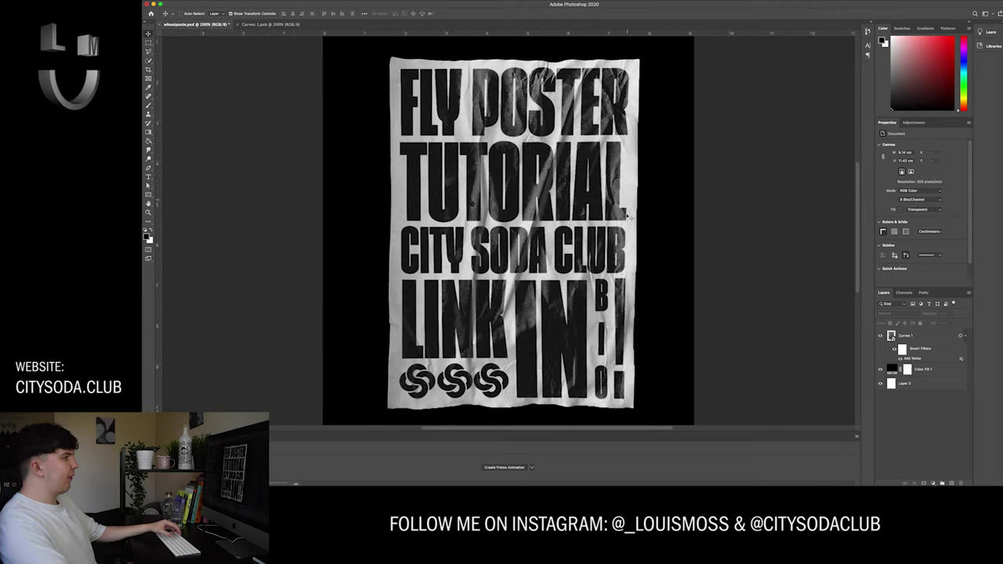
{"action": "key", "text": "super+minus"}
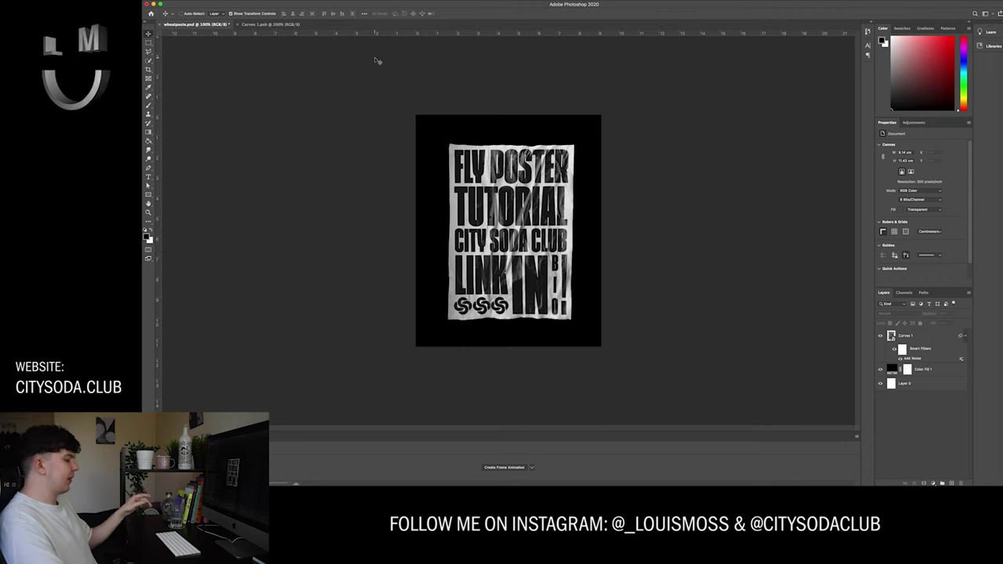
{"action": "key", "text": "super+equal"}
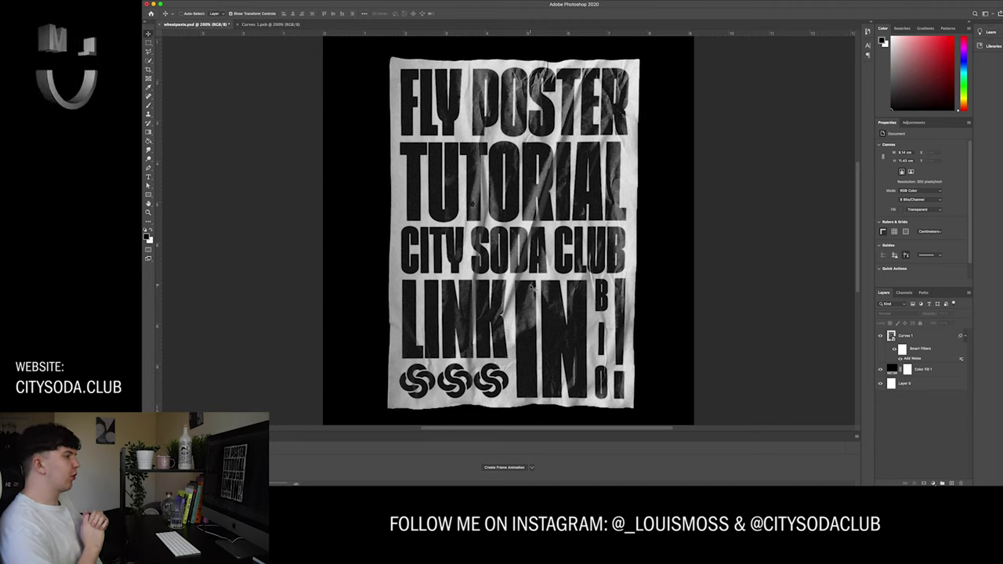
Apply a medium-size Ripple distortion to the posters layer in Curves 1.psb, reducing its amount to roughen the letter edges
{"action": "key", "text": "ctrl+Tab"}
{"action": "left_click", "coordinate": [305, 1]}
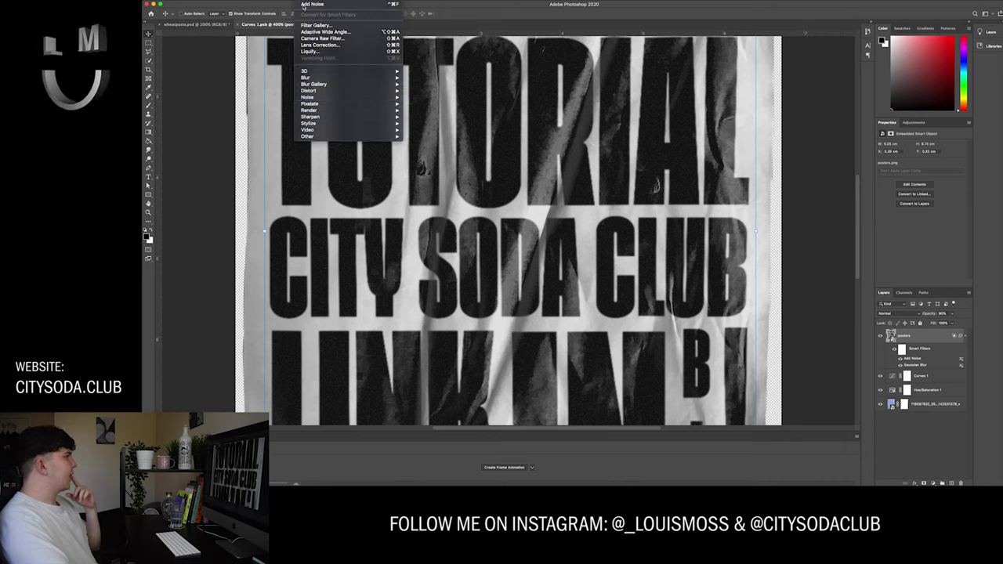
{"action": "mouse_move", "coordinate": [317, 95]}
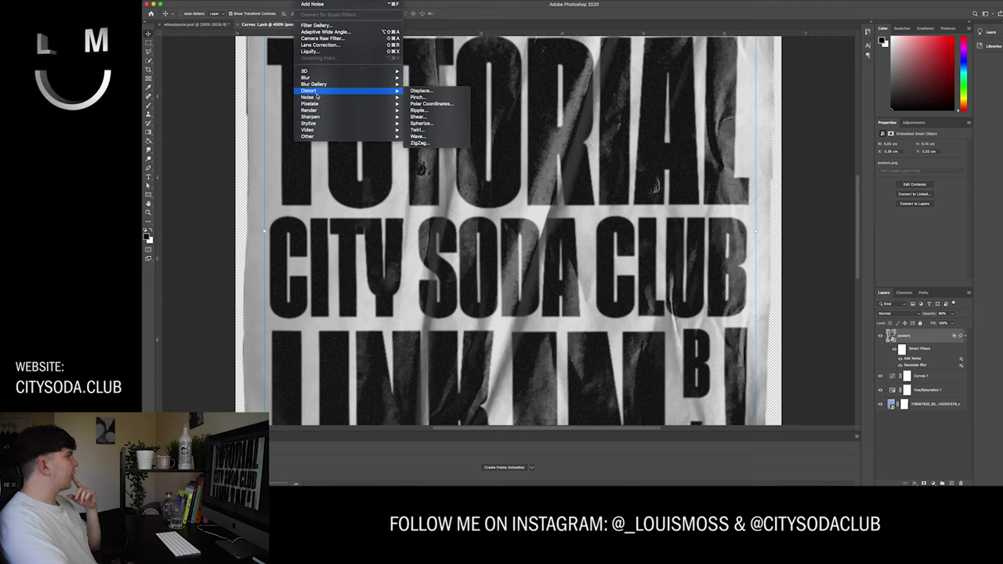
{"action": "left_click", "coordinate": [409, 110]}
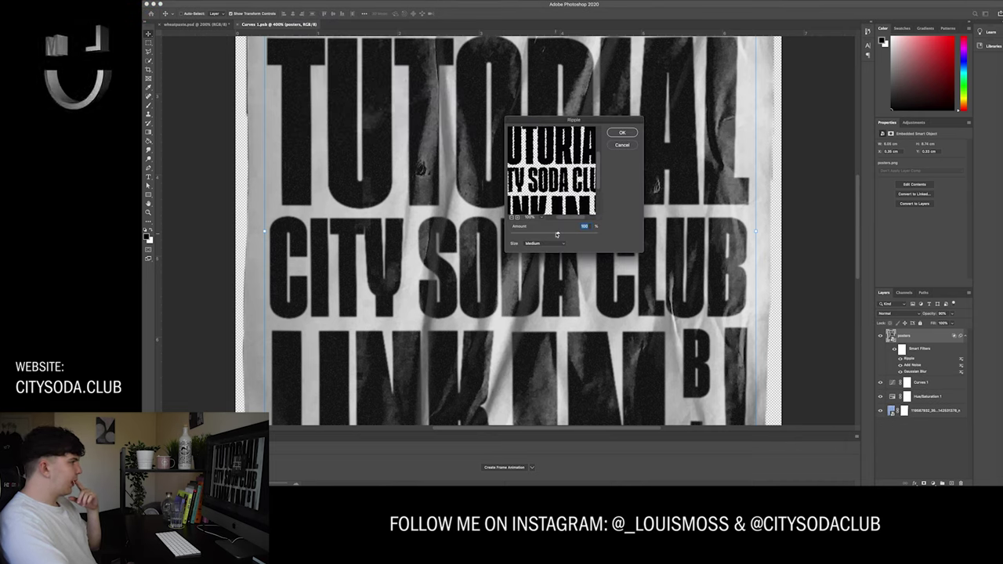
{"action": "left_click_drag", "start_coordinate": [557, 234], "coordinate": [553, 235]}
{"action": "key", "text": "Return"}
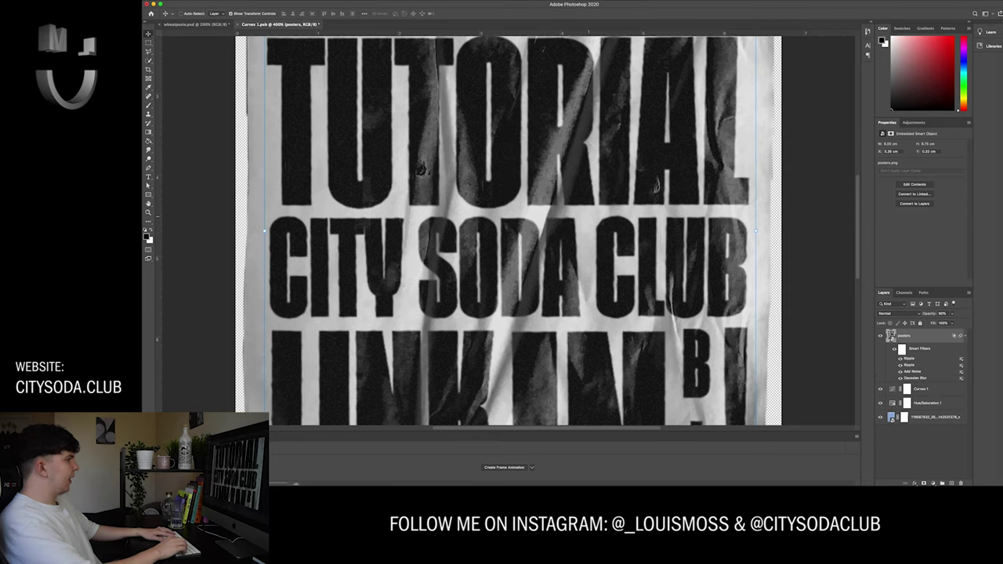
{"action": "key", "text": "super+minus"}
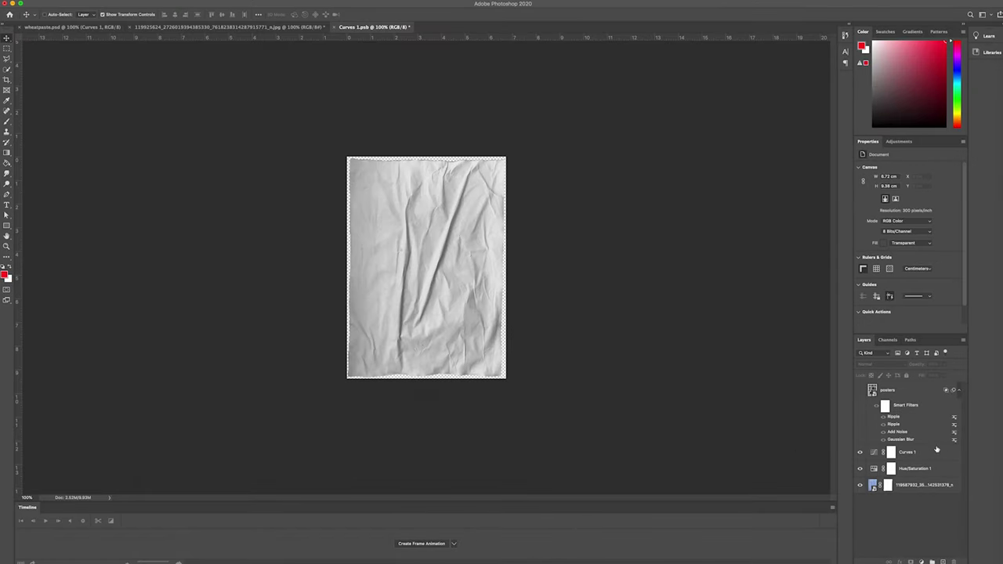
Convert the Curves 1, Hue/Saturation 1 and paper texture layers together into one smart object
{"action": "left_click", "coordinate": [920, 455]}
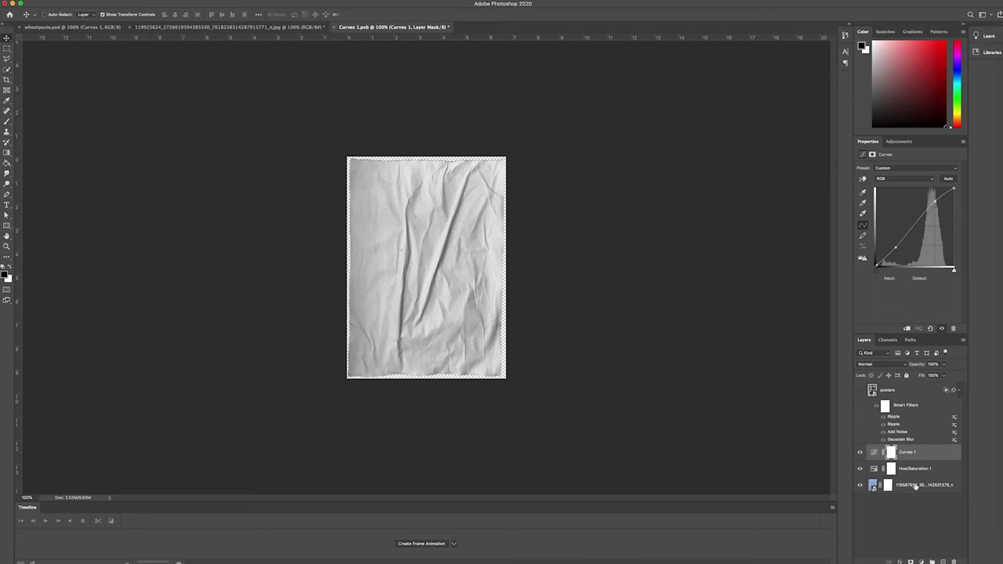
{"action": "left_click", "coordinate": [915, 486], "text": "shift"}
{"action": "right_click", "coordinate": [915, 487]}
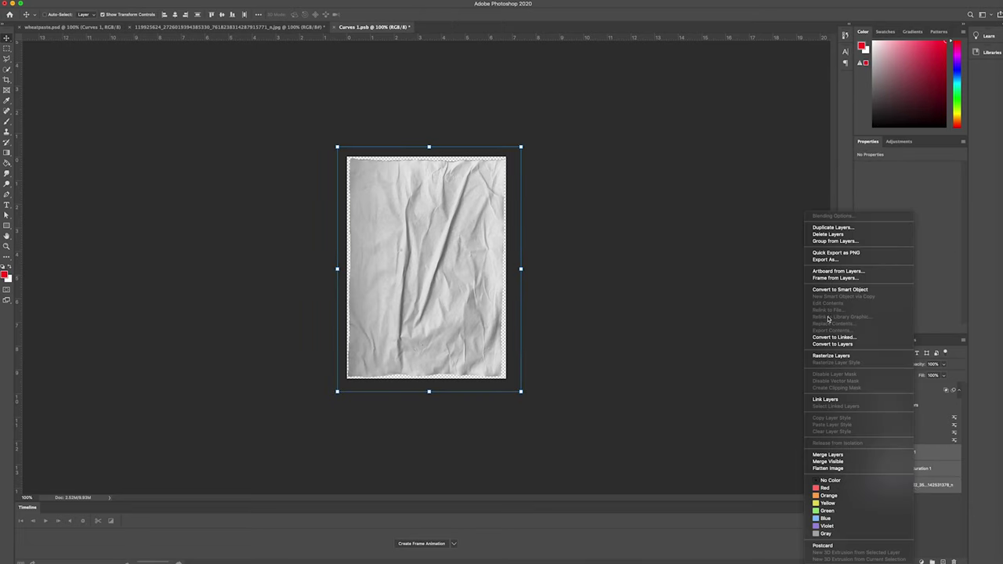
{"action": "left_click", "coordinate": [821, 290]}
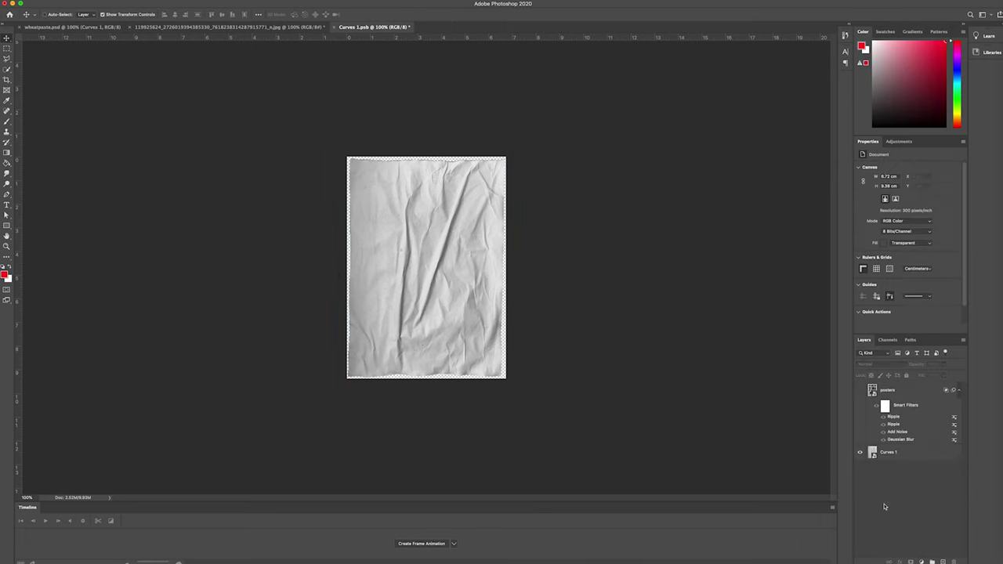